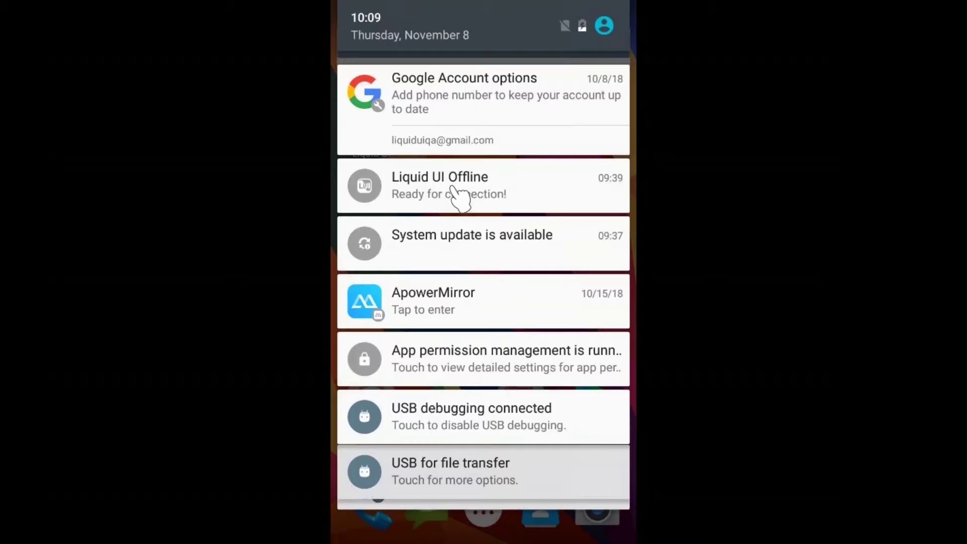
# Launch Liquid UI Offline, connect to the OFFLINE DEMO server and submit the prefilled logon.
pyautogui.click(461, 197)
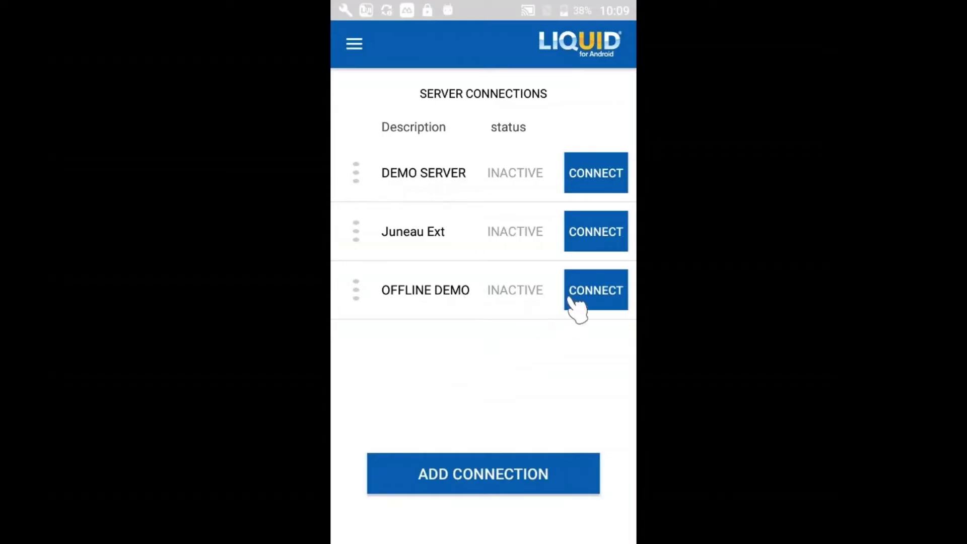
pyautogui.click(599, 289)
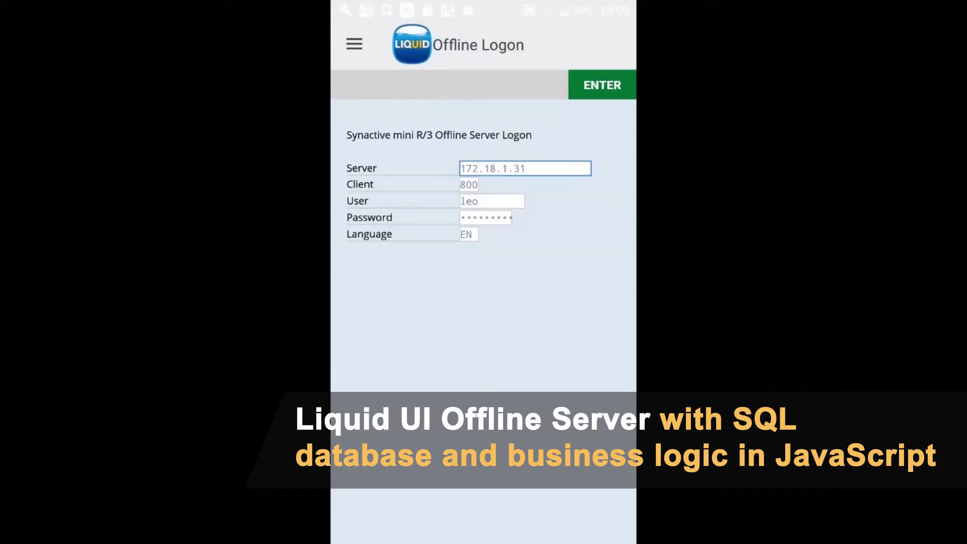
pyautogui.press('Return')
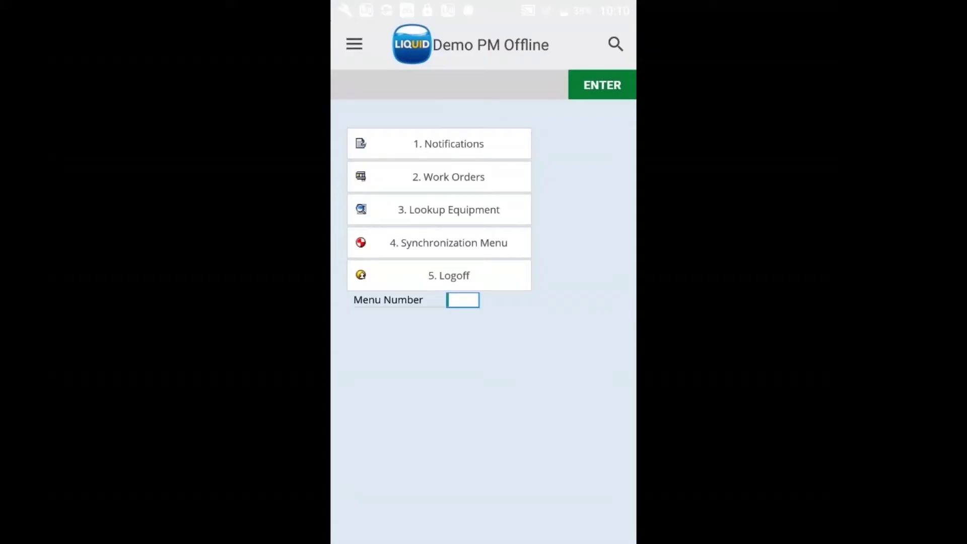
# Choose 1. Notifications from the Demo PM Offline main menu.
pyautogui.click(440, 144)
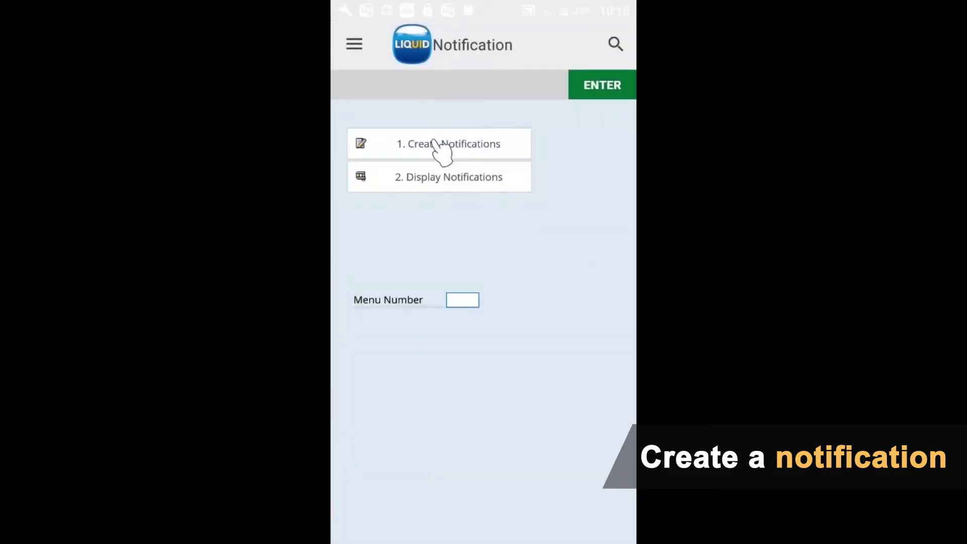
# Search equipment 10001031 by description and open the Pump Etanorm 200-1000 GG-m details.
pyautogui.click(418, 143)
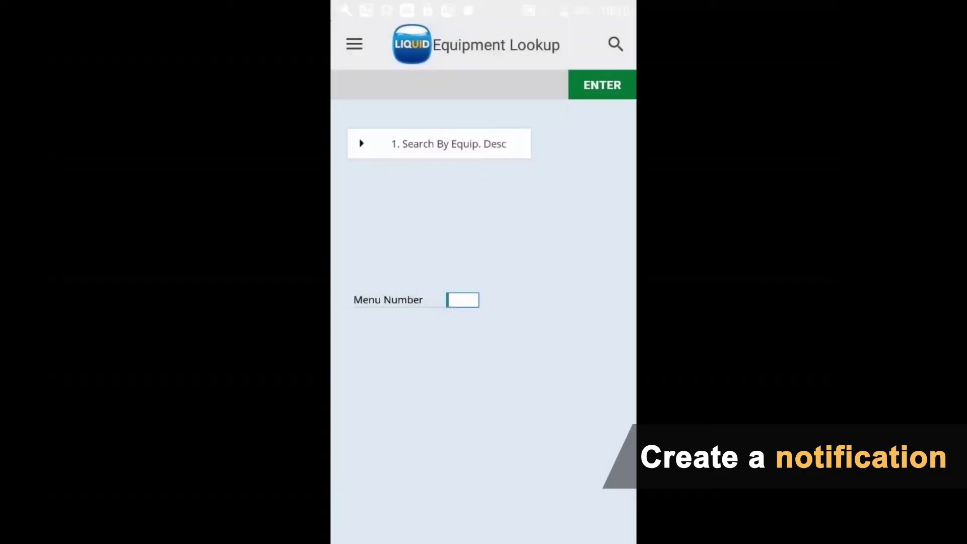
pyautogui.click(417, 144)
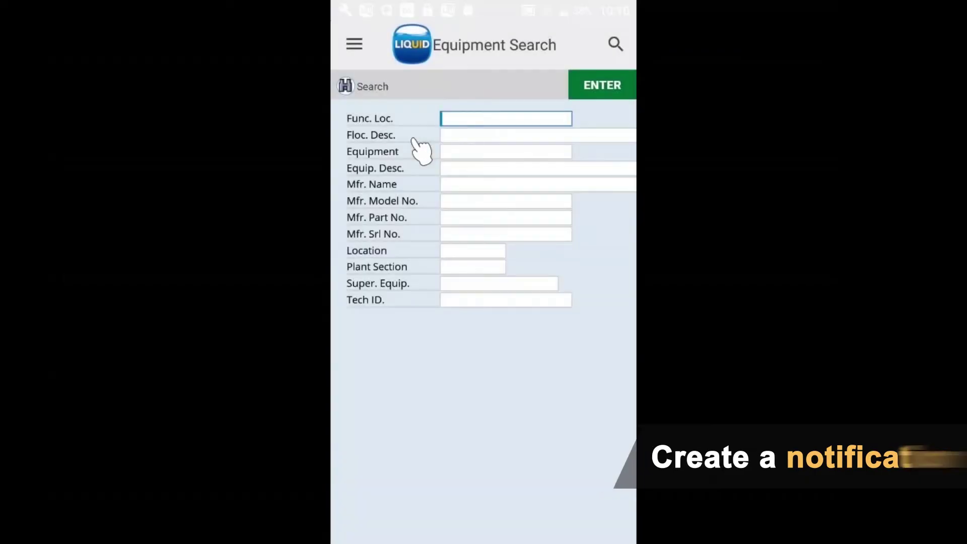
pyautogui.click(466, 152)
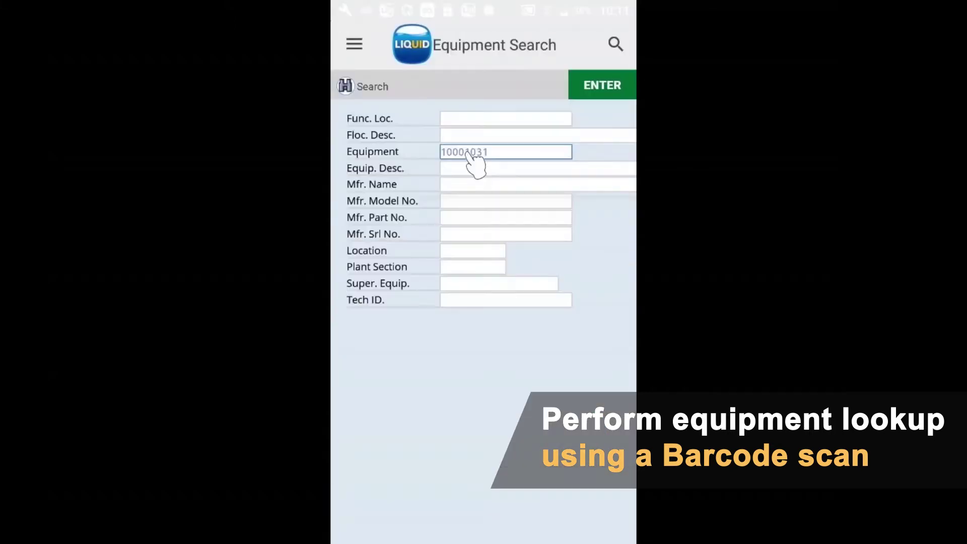
pyautogui.click(371, 86)
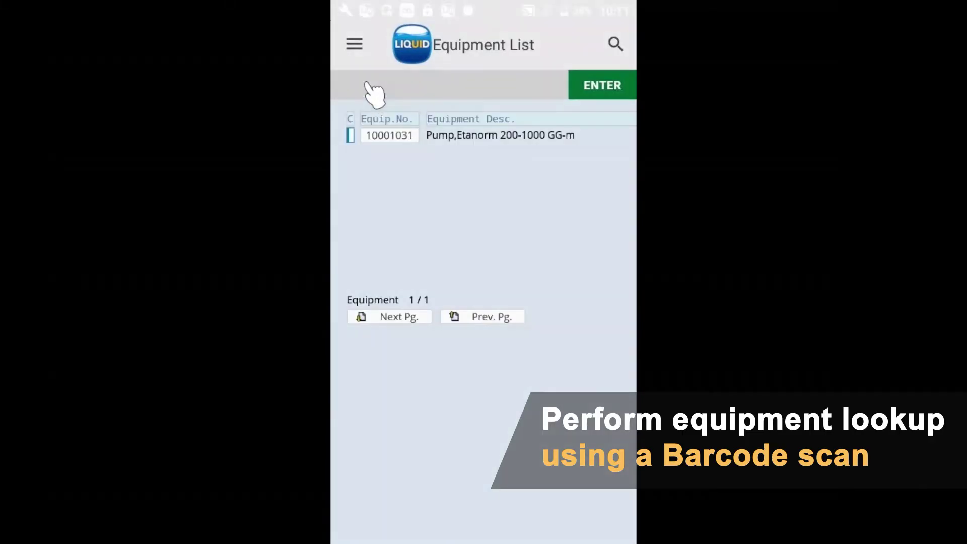
pyautogui.click(391, 134)
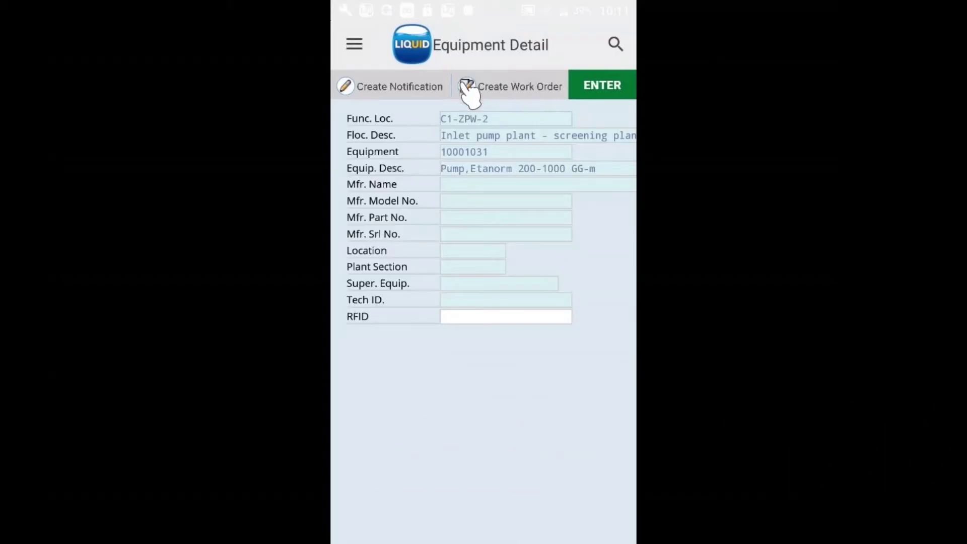
# Create a notification described 'Leaking pump' with effect 1, No Rig Down time.
pyautogui.click(399, 89)
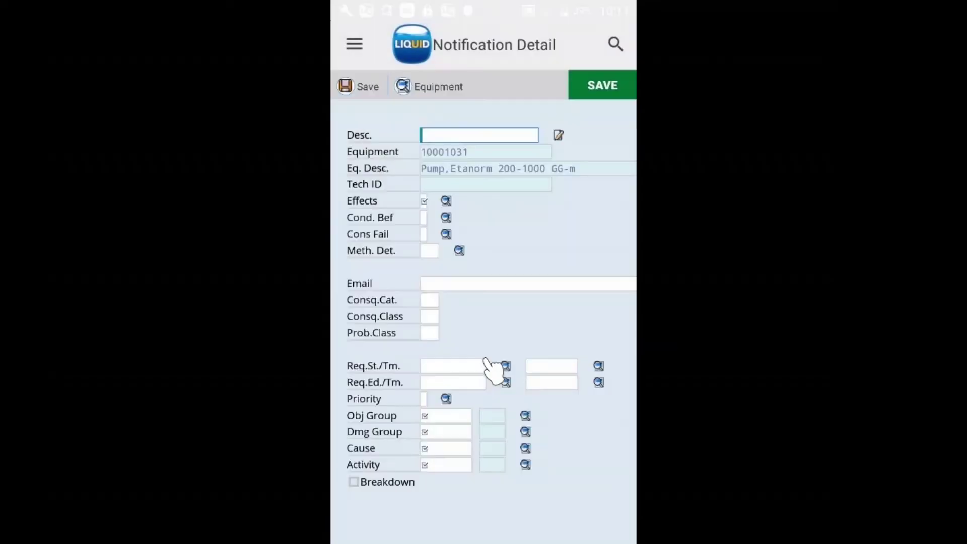
pyautogui.click(466, 133)
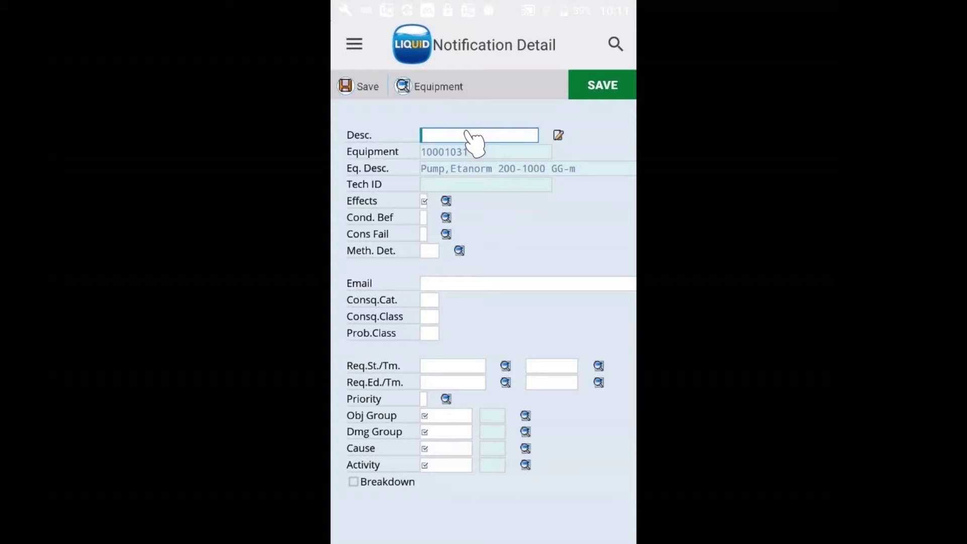
pyautogui.write('Leaking pump')
pyautogui.click(446, 201)
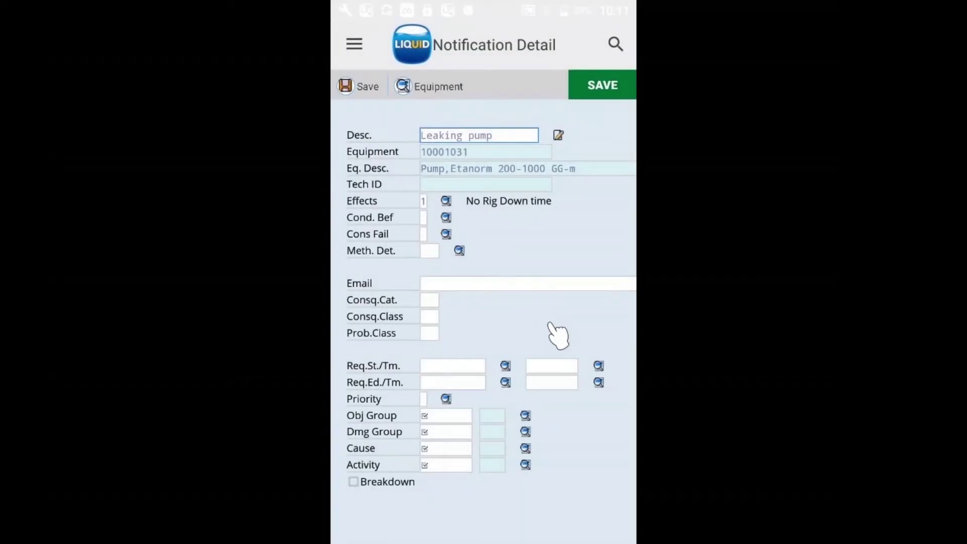
pyautogui.click(525, 415)
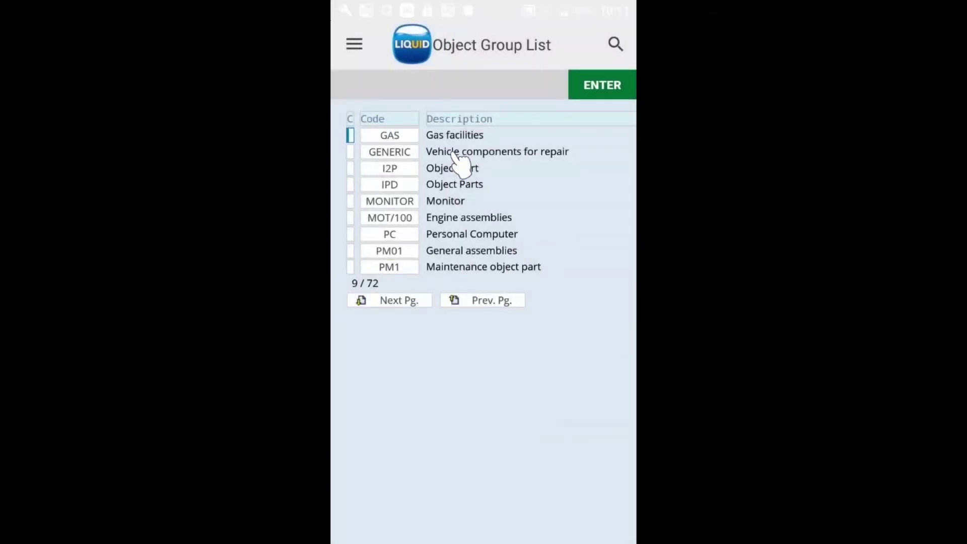
# Set object part GENERIC 01 (Air Conditioning) and damage DAMAGE 04 (Dented).
pyautogui.click(394, 151)
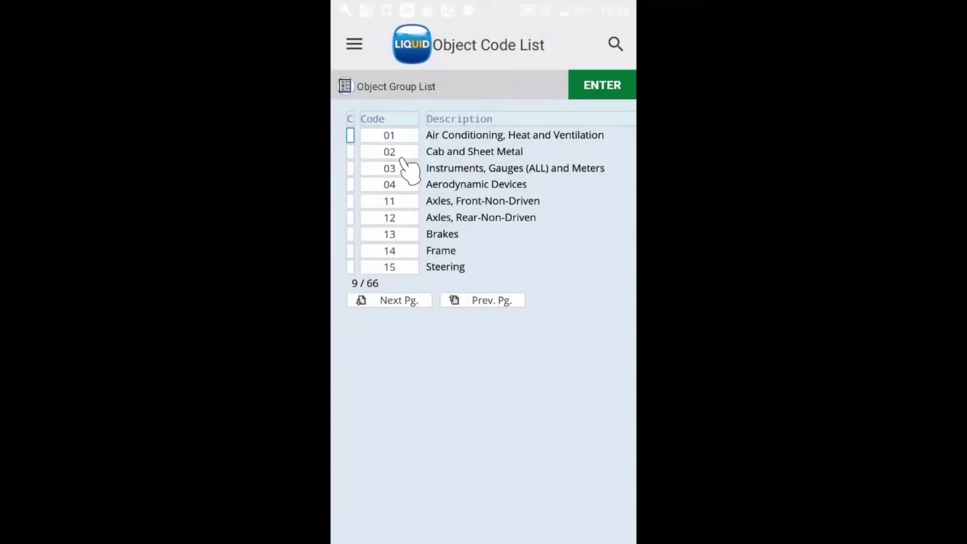
pyautogui.click(395, 135)
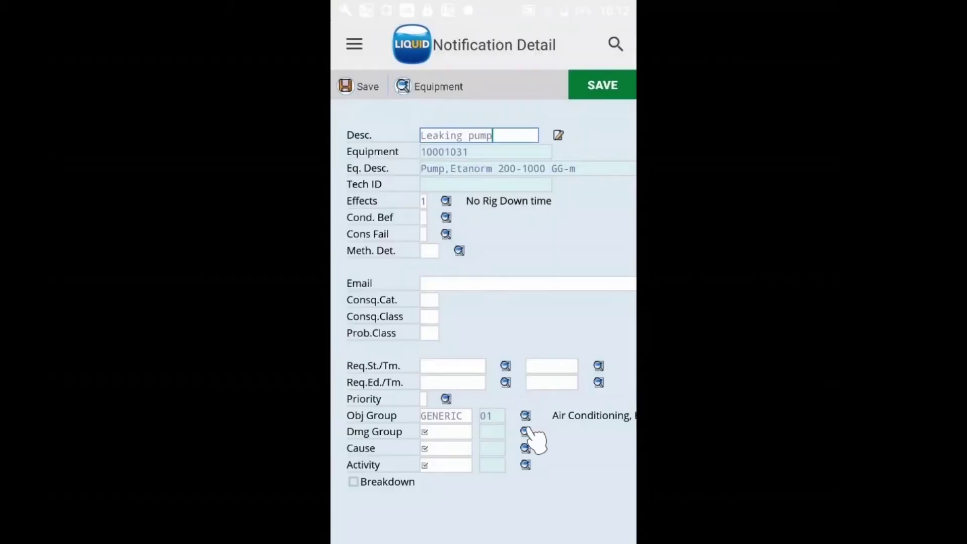
pyautogui.click(525, 432)
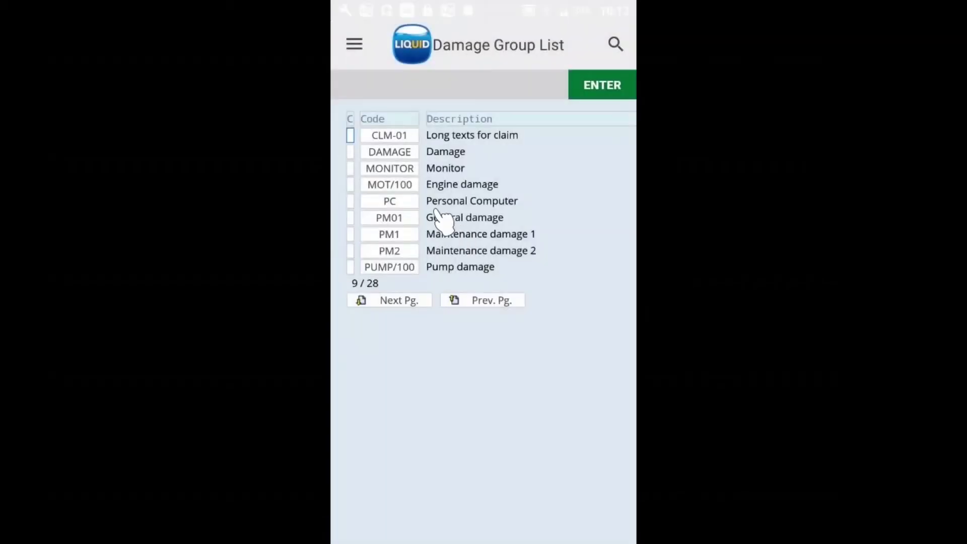
pyautogui.click(389, 151)
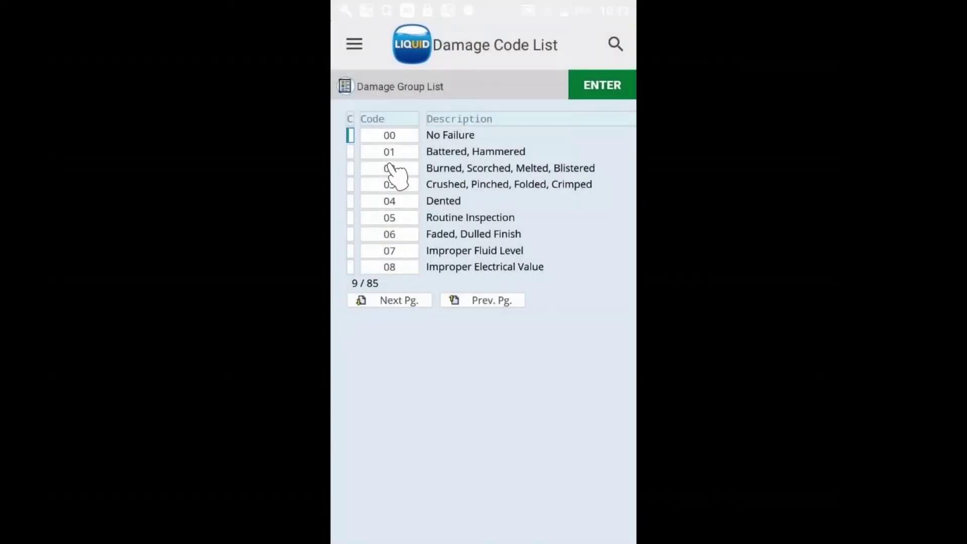
pyautogui.click(390, 201)
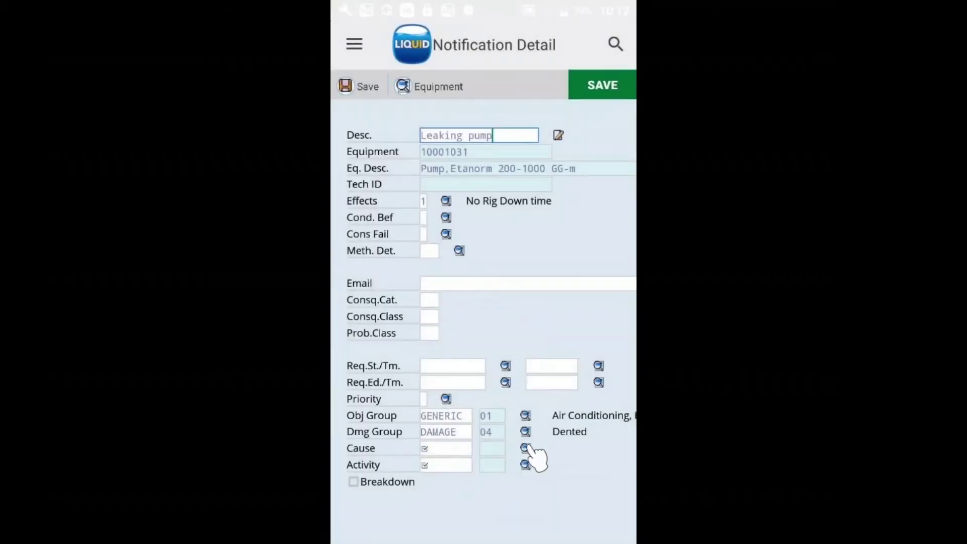
pyautogui.click(525, 448)
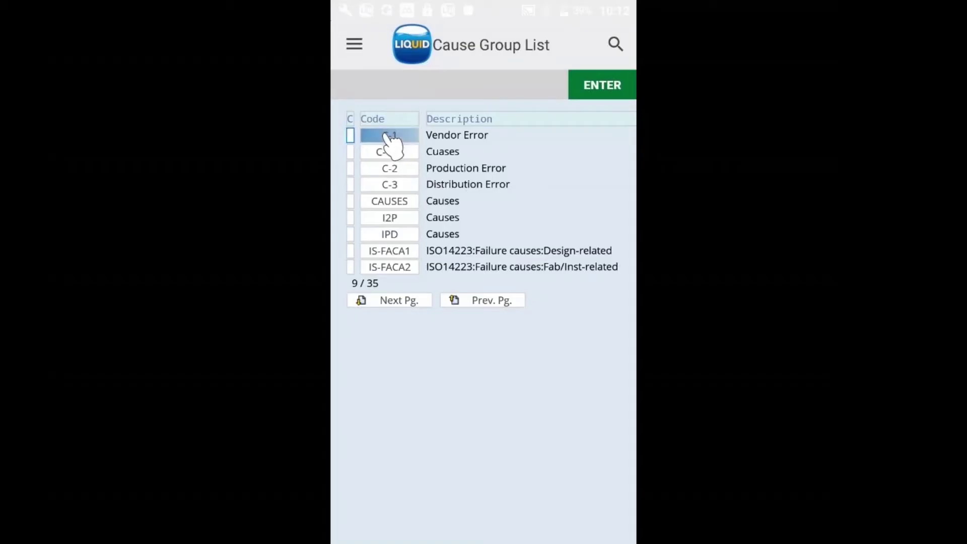
# Set cause C-1 01 (Defect 1) and activity A-101 200 (Inform Vendor about quality), then save.
pyautogui.click(389, 136)
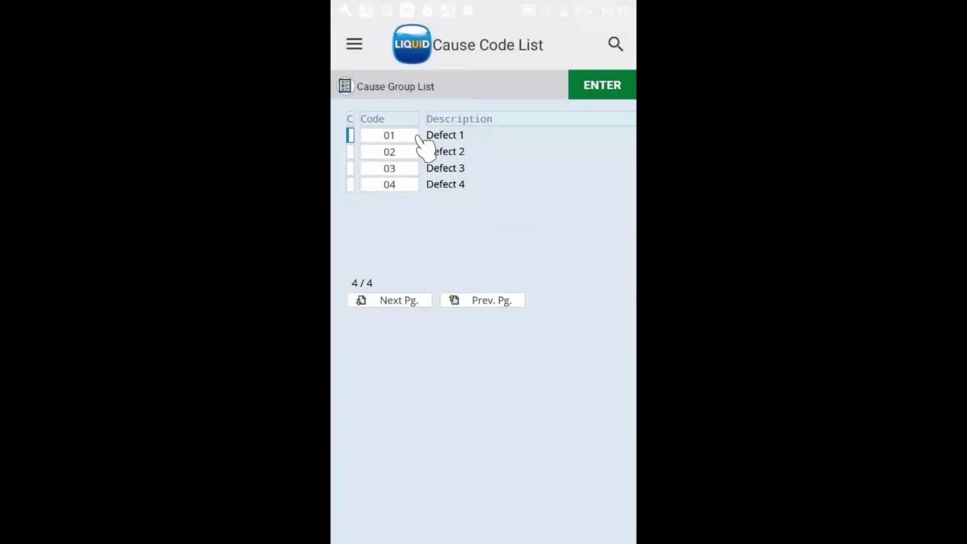
pyautogui.click(400, 136)
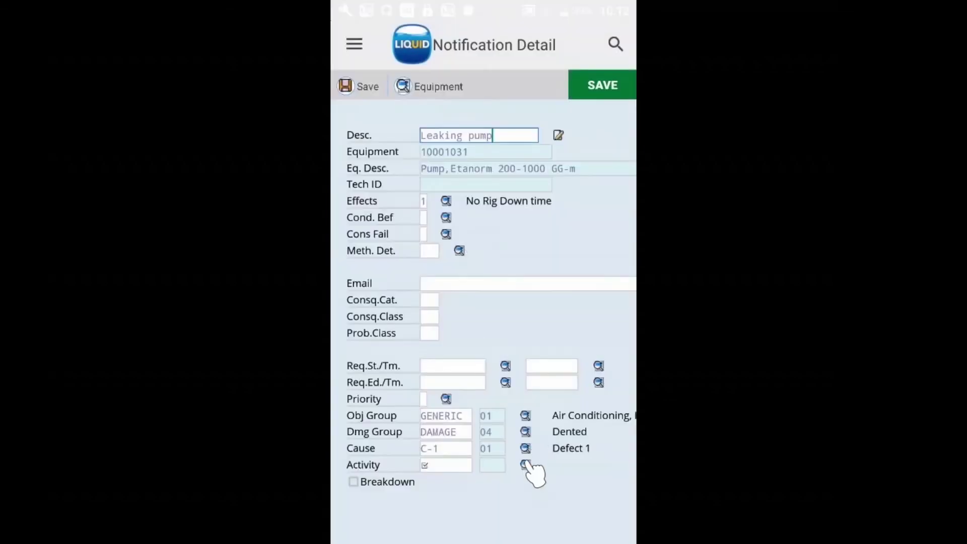
pyautogui.click(526, 464)
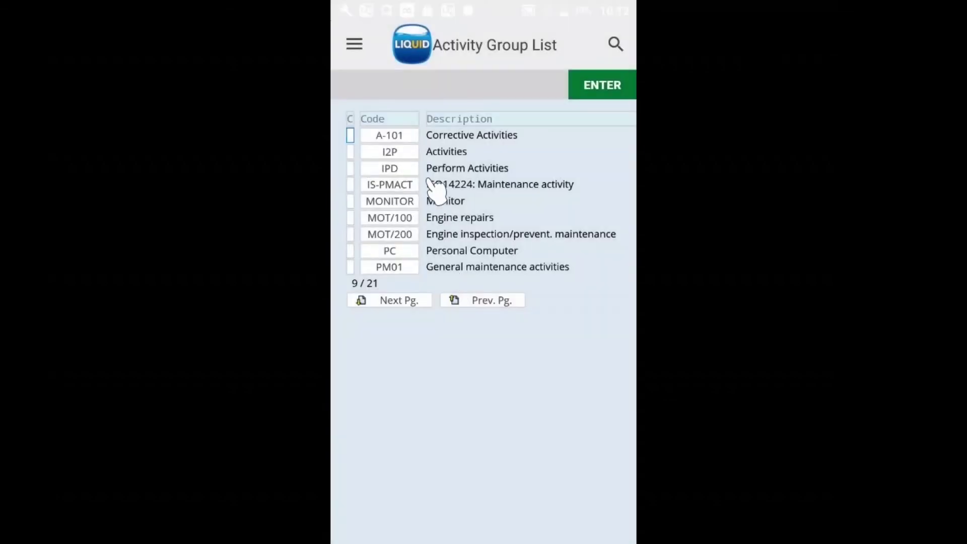
pyautogui.click(409, 135)
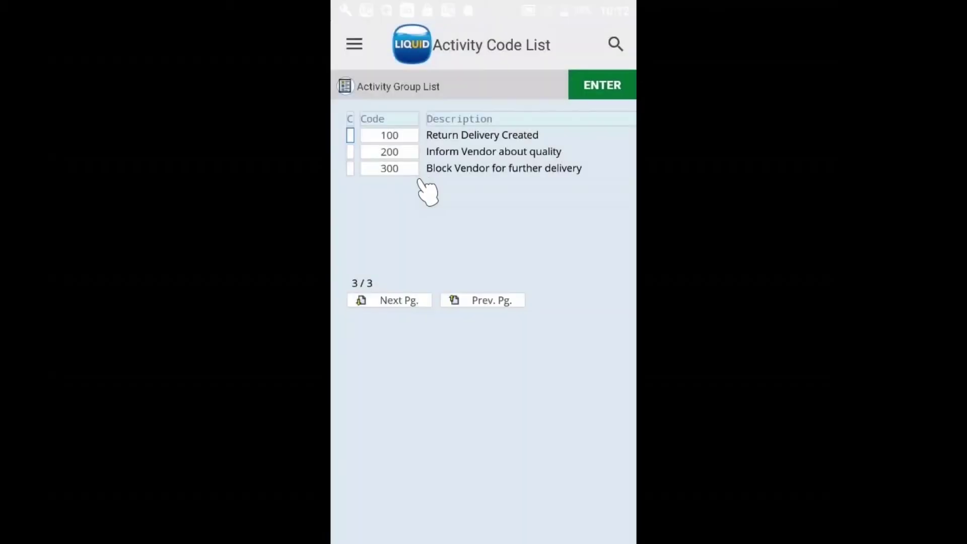
pyautogui.click(388, 152)
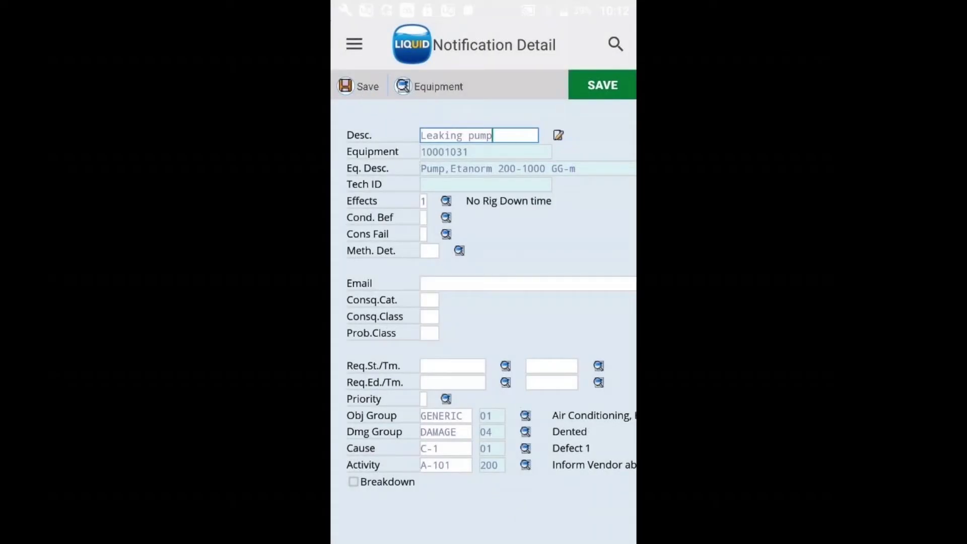
pyautogui.click(359, 86)
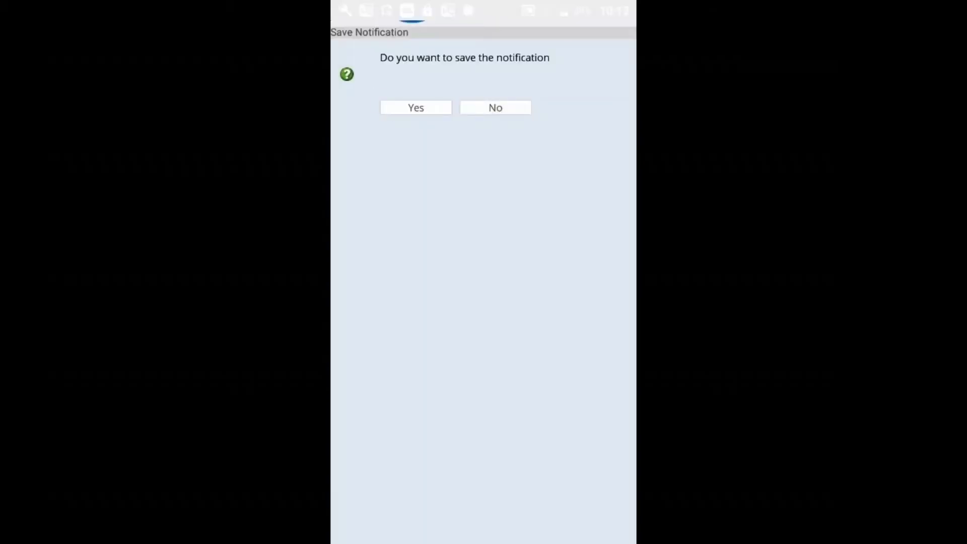
# Confirm the save and list notifications, showing Leaking pump as entry 4 of 4.
pyautogui.click(421, 107)
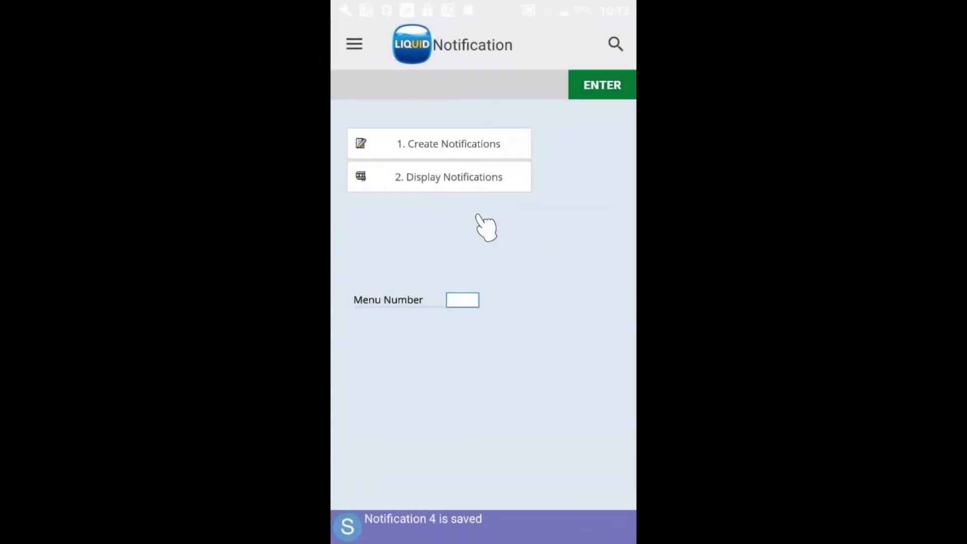
pyautogui.click(442, 188)
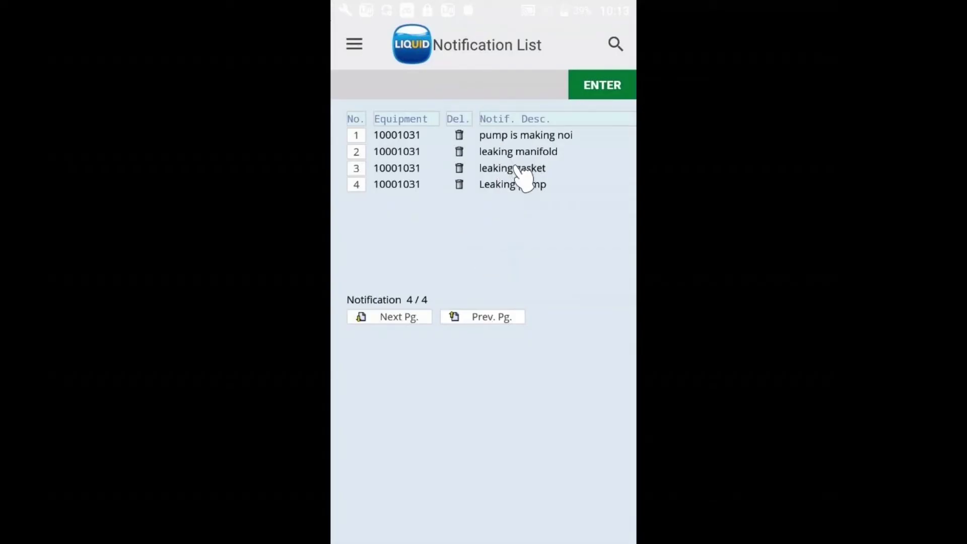
# Return to the main menu and page through the 12 existing work orders.
pyautogui.click(523, 173)
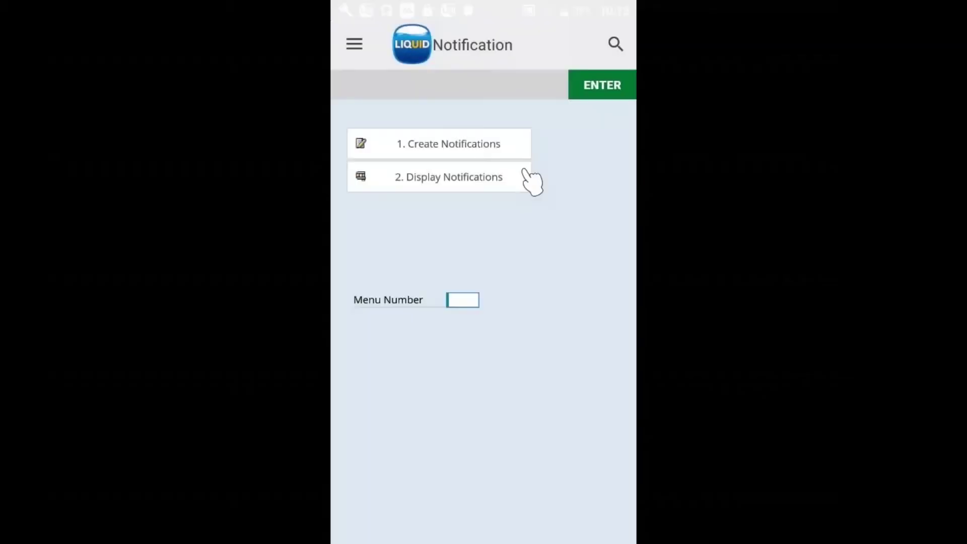
pyautogui.click(527, 178)
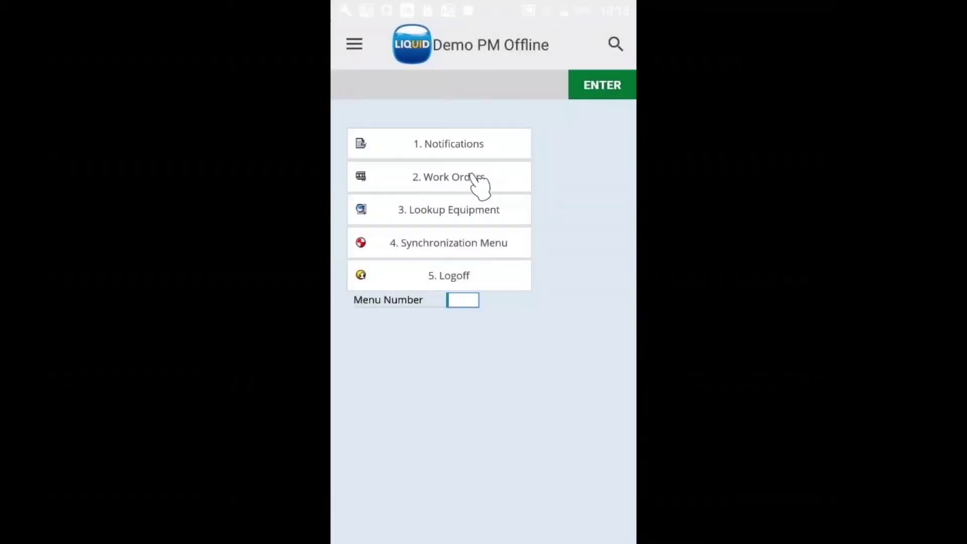
pyautogui.click(474, 176)
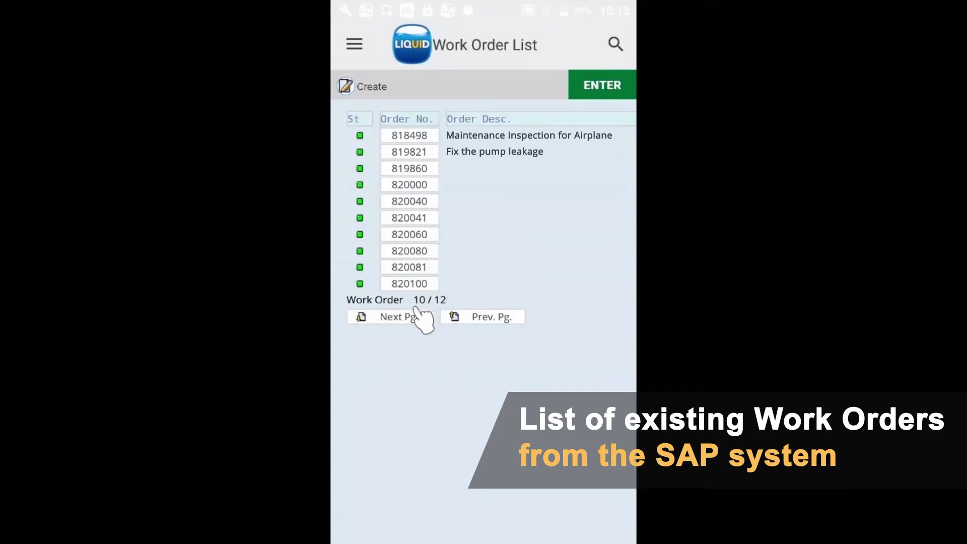
pyautogui.click(409, 317)
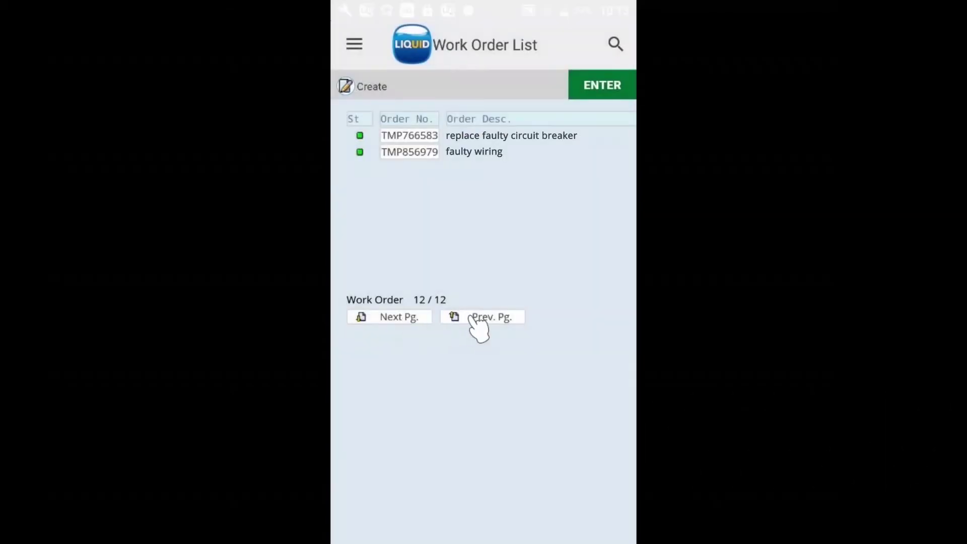
pyautogui.click(476, 317)
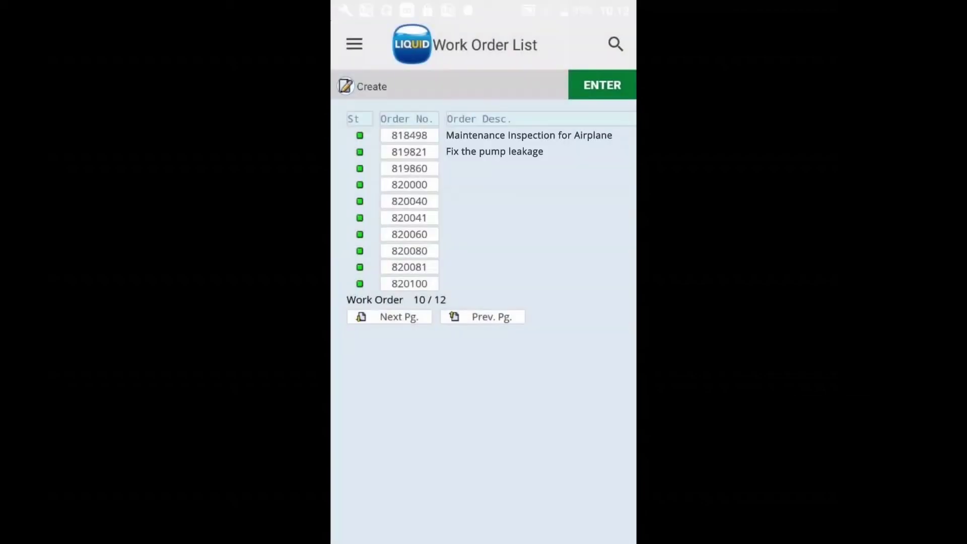
# Scan equipment 10006342 (Circuit Breaker 4321) and start a PM01 work order for it.
pyautogui.click(362, 86)
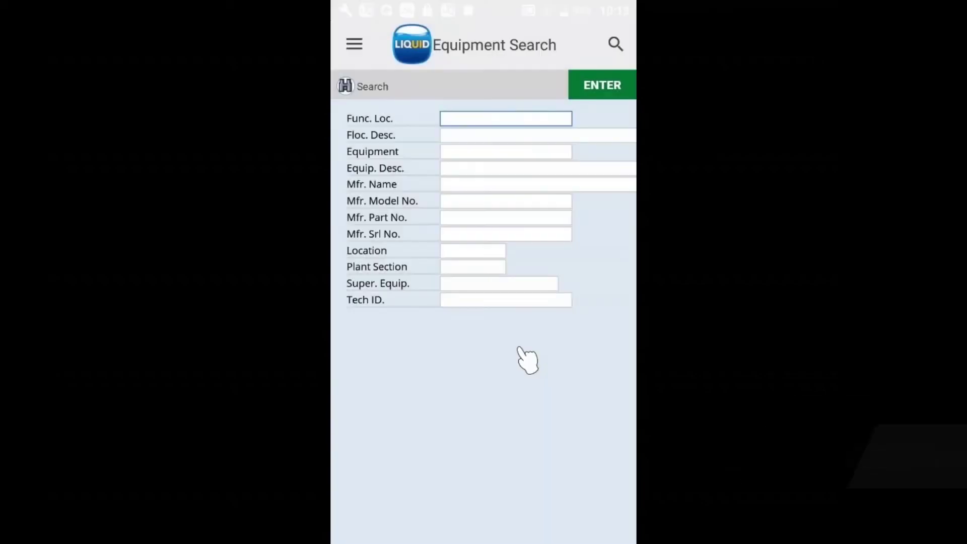
pyautogui.click(458, 152)
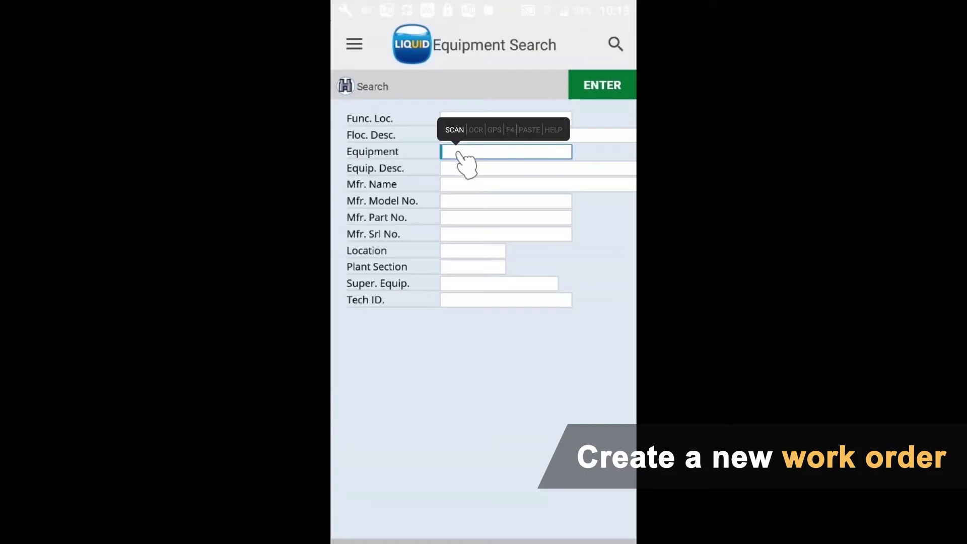
pyautogui.click(454, 130)
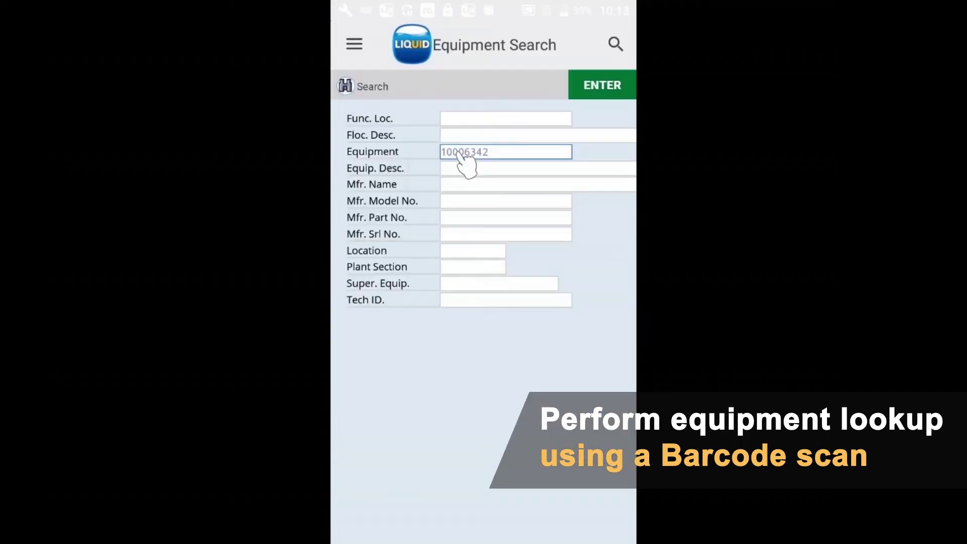
pyautogui.click(362, 87)
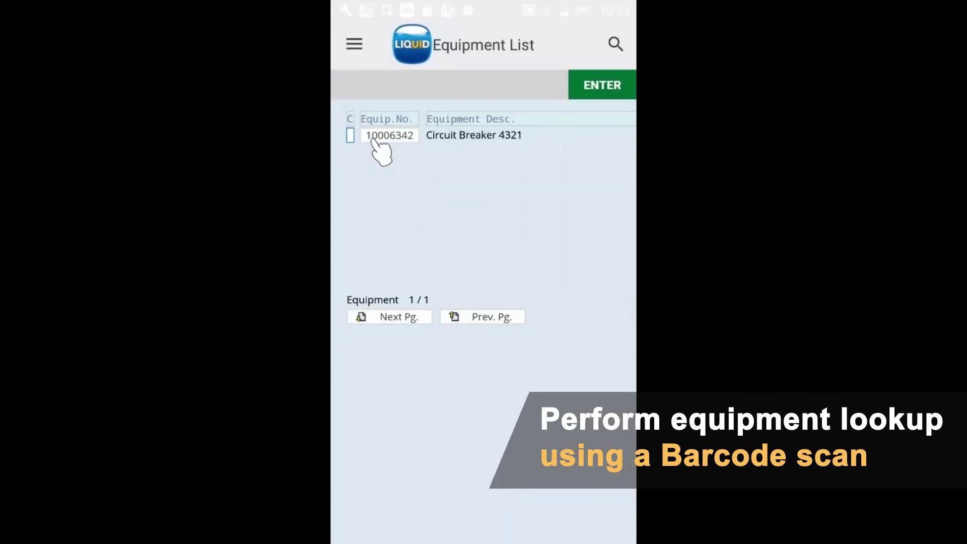
pyautogui.click(378, 136)
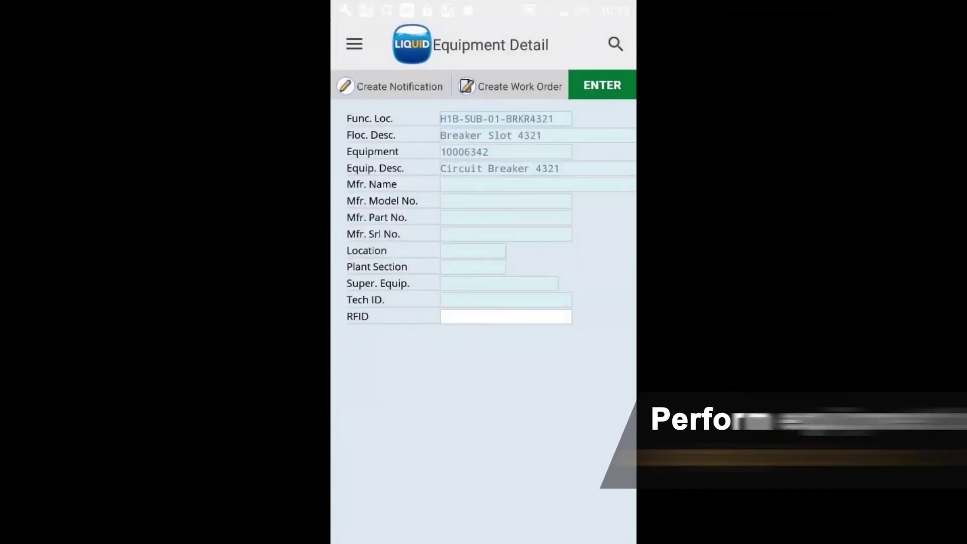
pyautogui.click(519, 87)
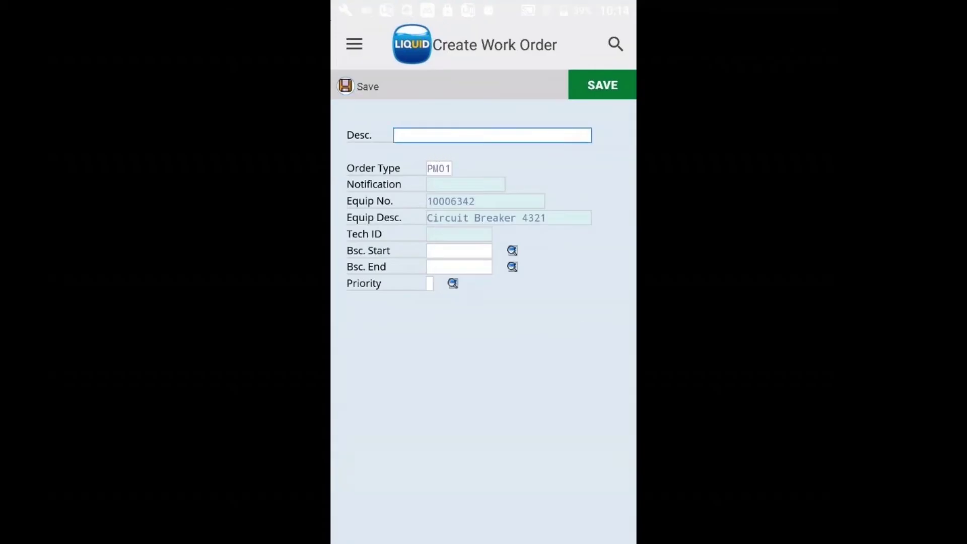
# Enter 'faulty connection' as the work order description and save it.
pyautogui.write('faulty connection')
pyautogui.click(487, 365)
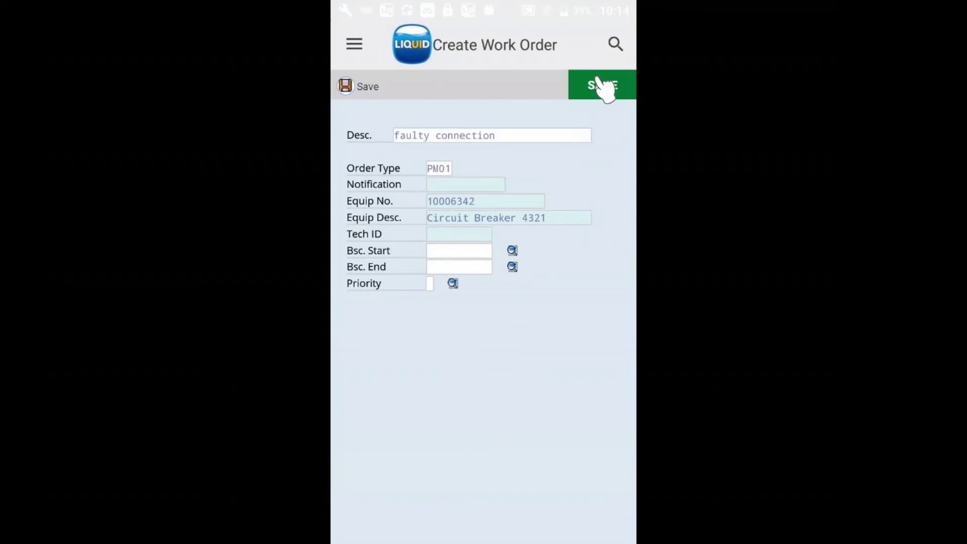
pyautogui.click(347, 84)
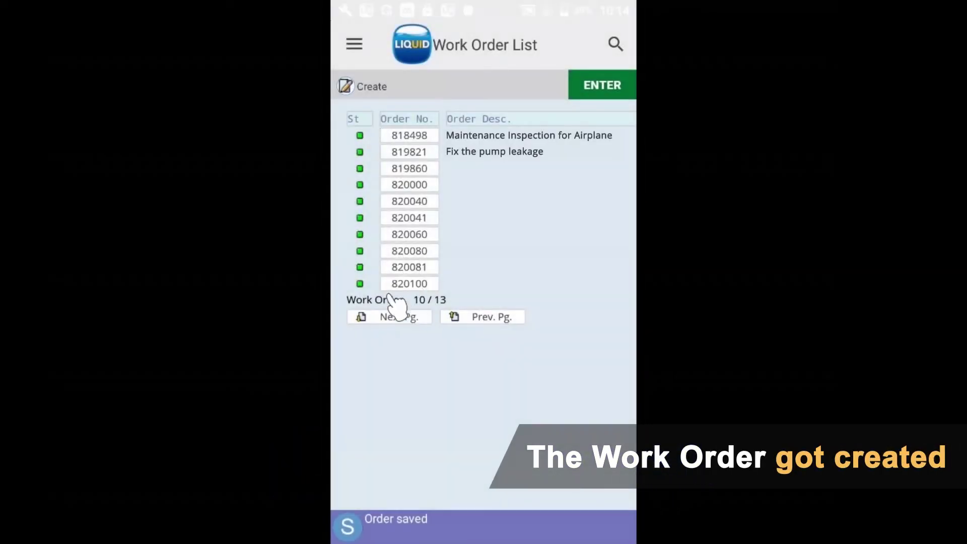
# Open the faulty connection work order from the next page and check its linked equipment.
pyautogui.click(392, 320)
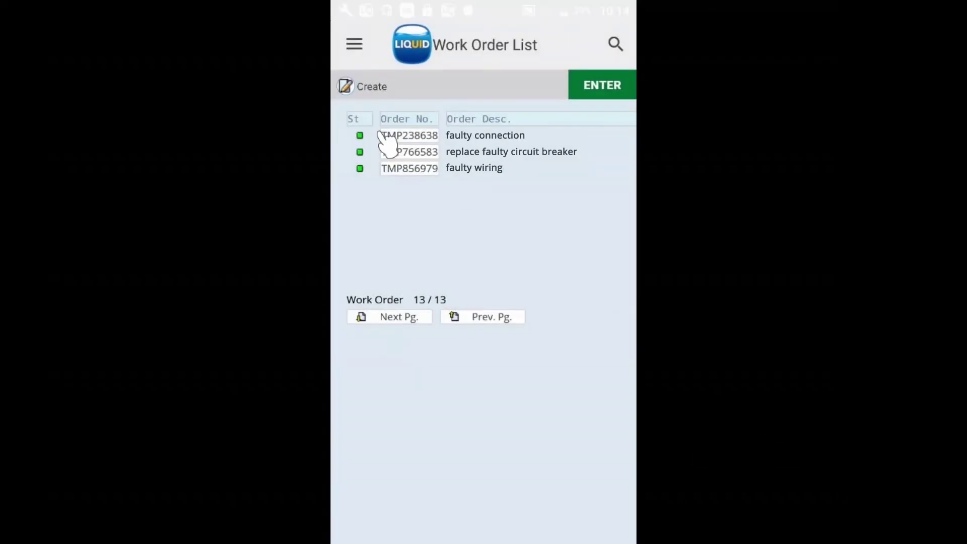
pyautogui.click(409, 136)
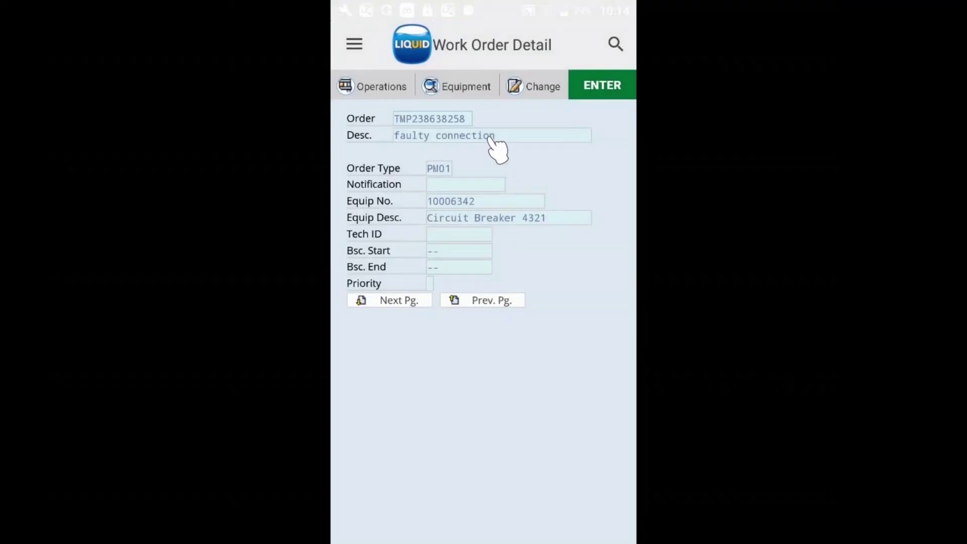
pyautogui.click(449, 85)
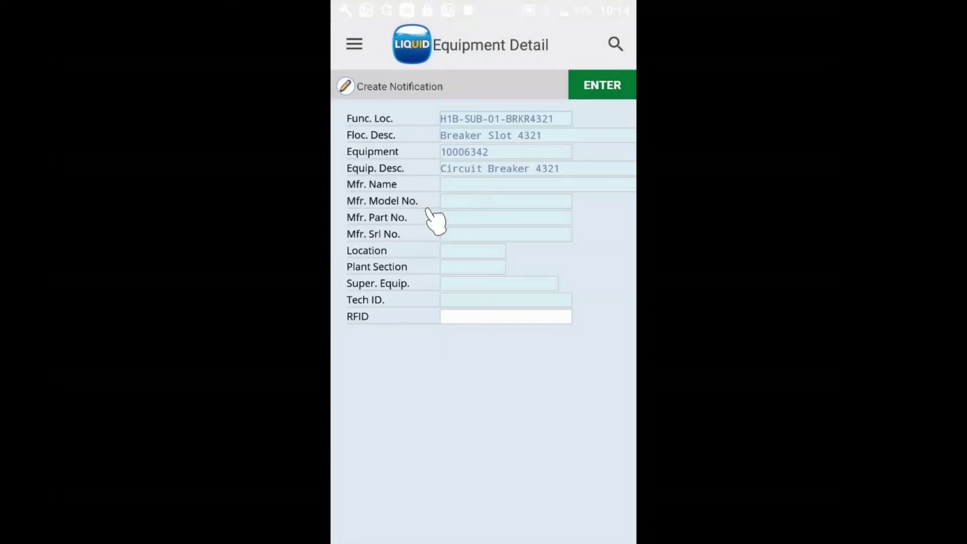
pyautogui.press('Escape')
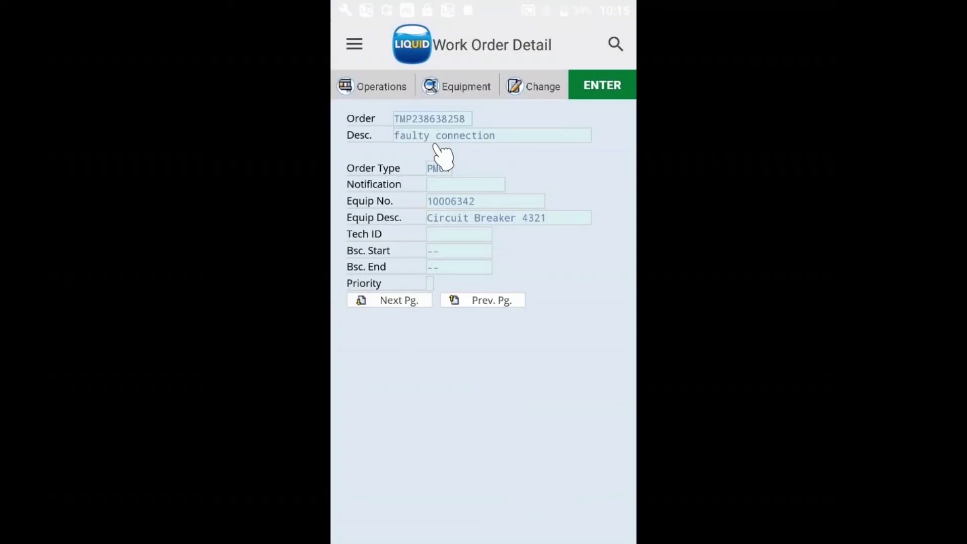
pyautogui.press('Escape')
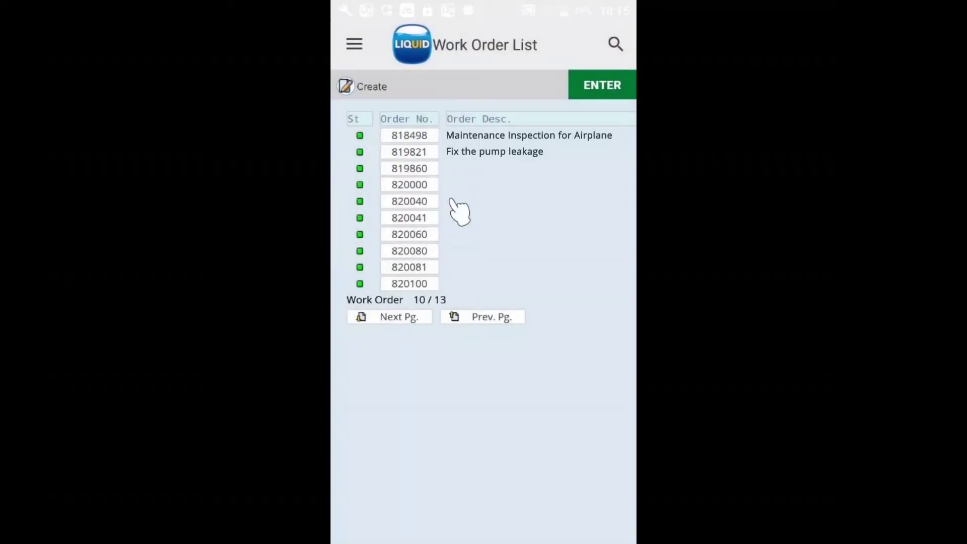
# Reopen the faulty connection work order in Change mode for Circuit Breaker 4321.
pyautogui.click(398, 317)
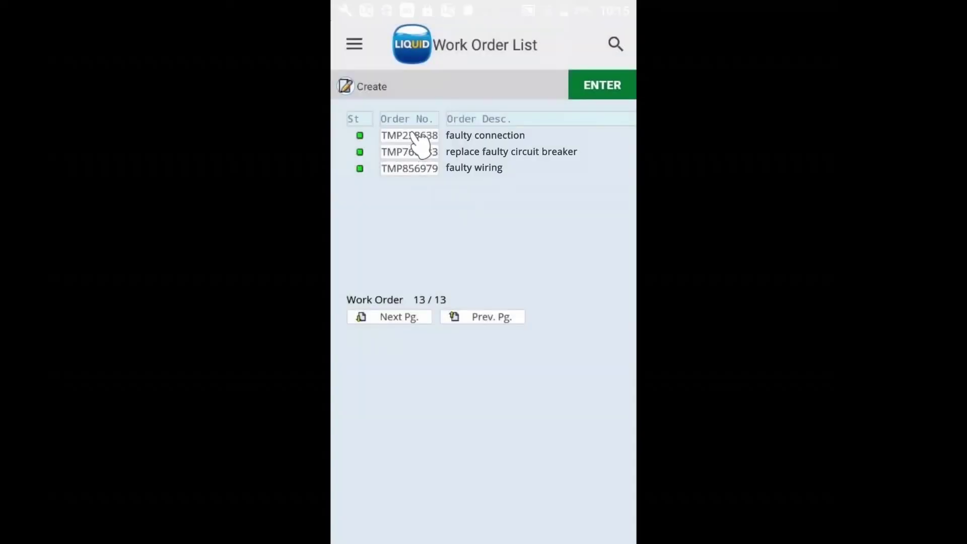
pyautogui.click(410, 135)
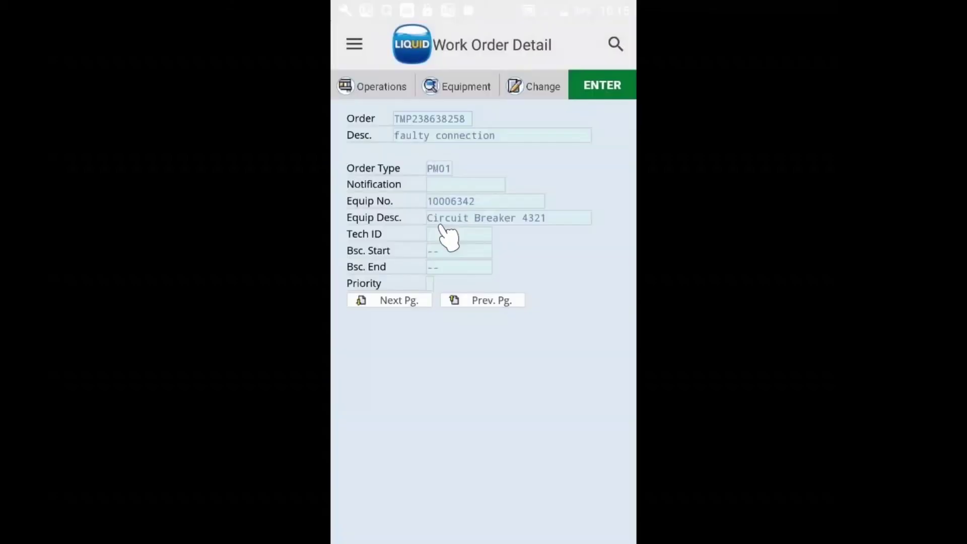
pyautogui.click(541, 87)
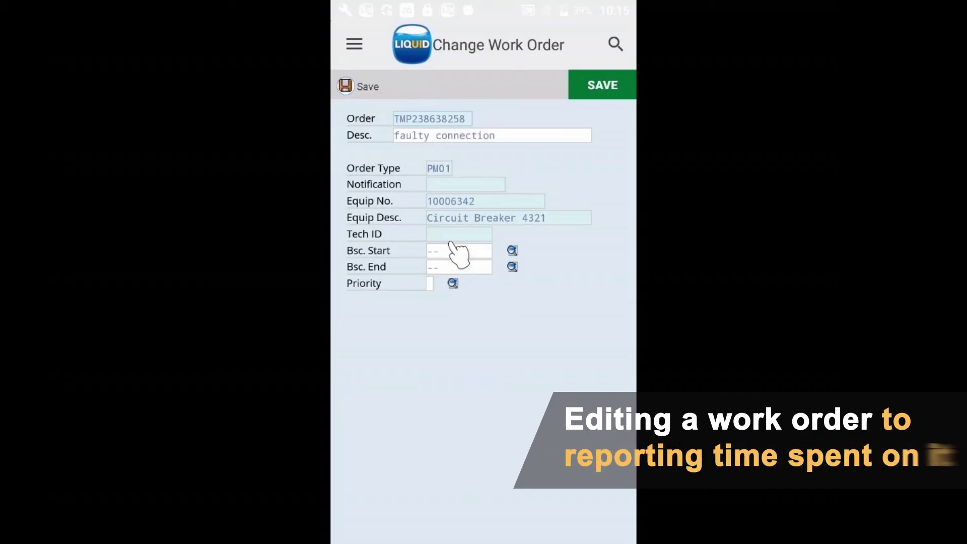
# Enter basic start date 2018-11-08 on the faulty connection order and save.
pyautogui.click(453, 252)
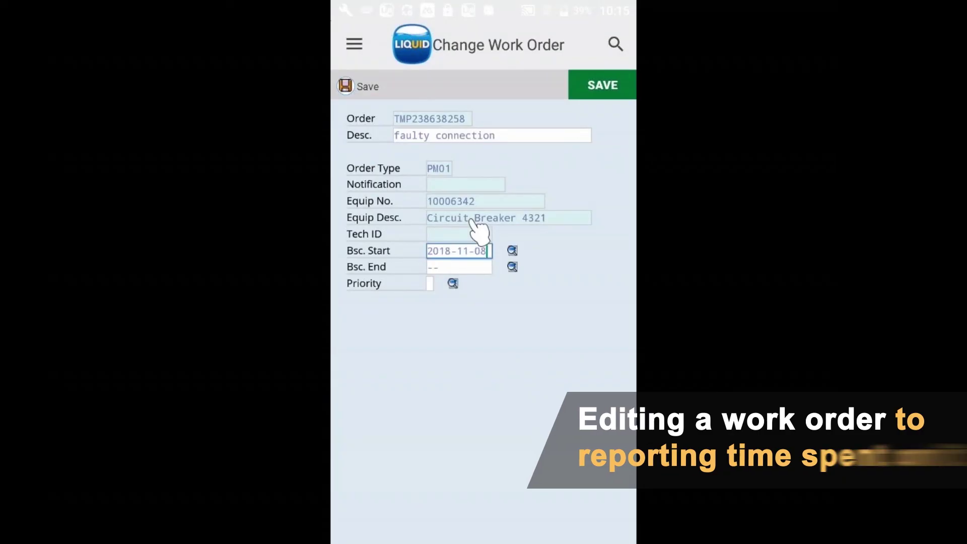
pyautogui.click(368, 87)
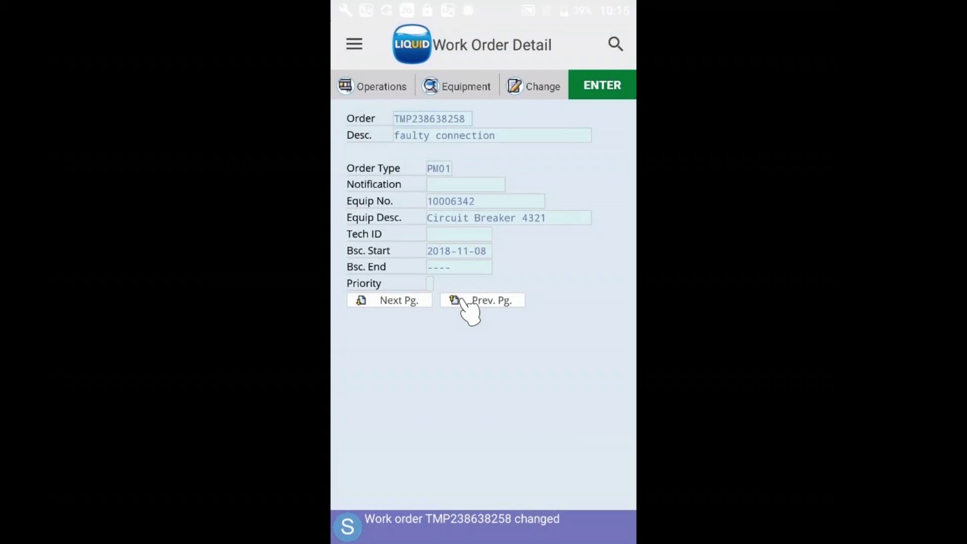
# Go back through the work order list to the Demo PM Offline main menu and choose Synchronization Menu.
pyautogui.click(463, 301)
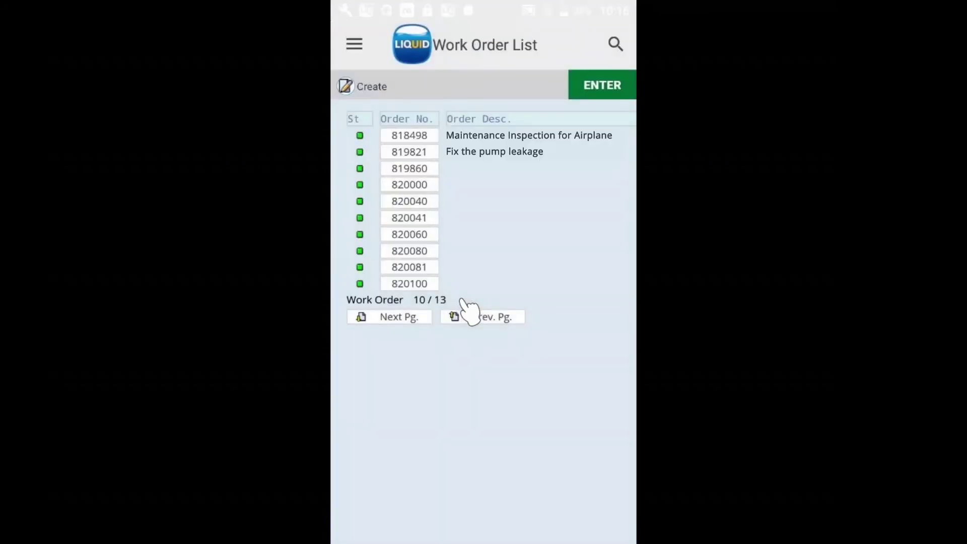
pyautogui.click(462, 301)
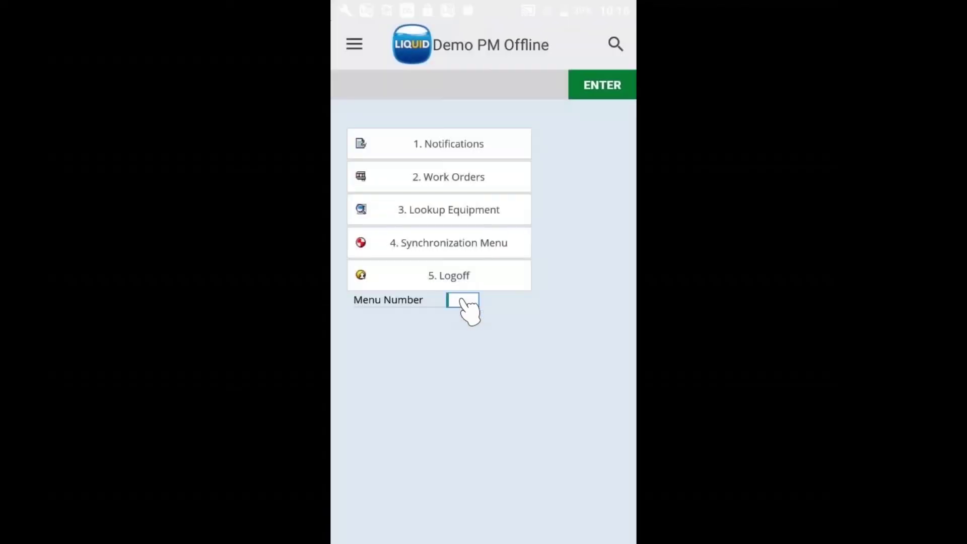
pyautogui.click(445, 242)
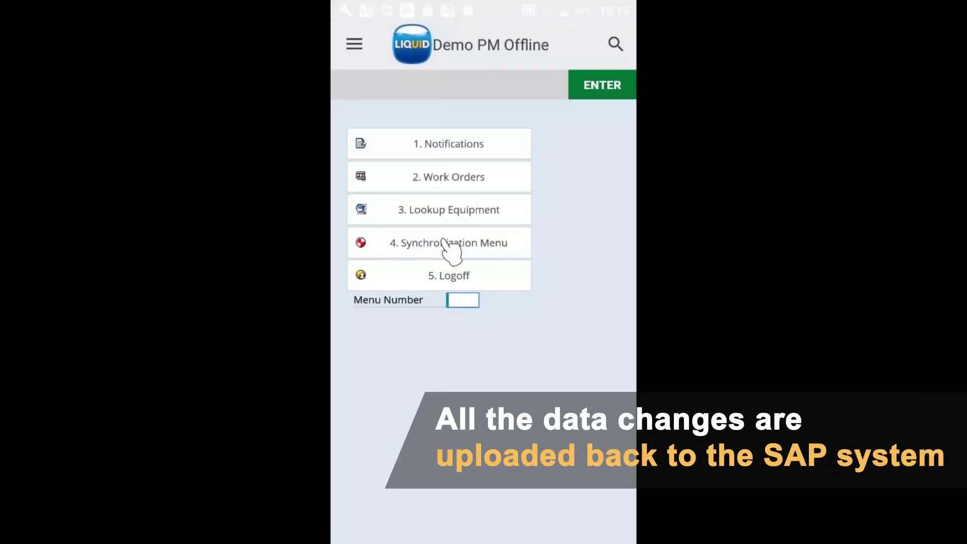